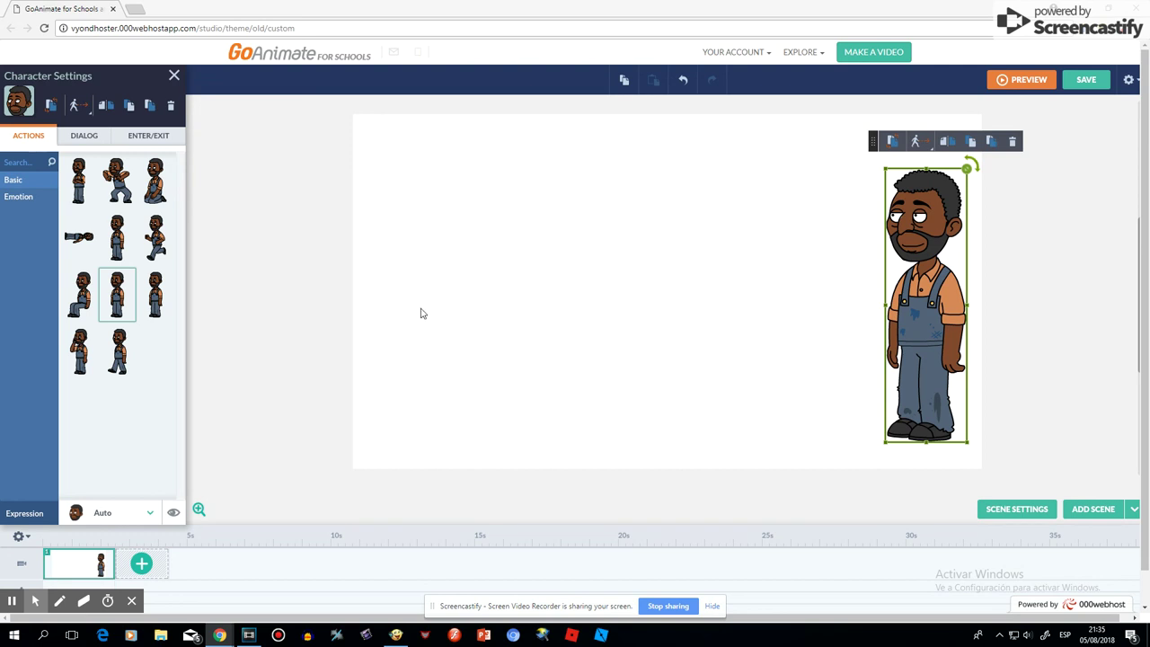
Step: Give the bearded character a movement that keeps his current action
{"action": "left_click", "coordinate": [917, 142]}
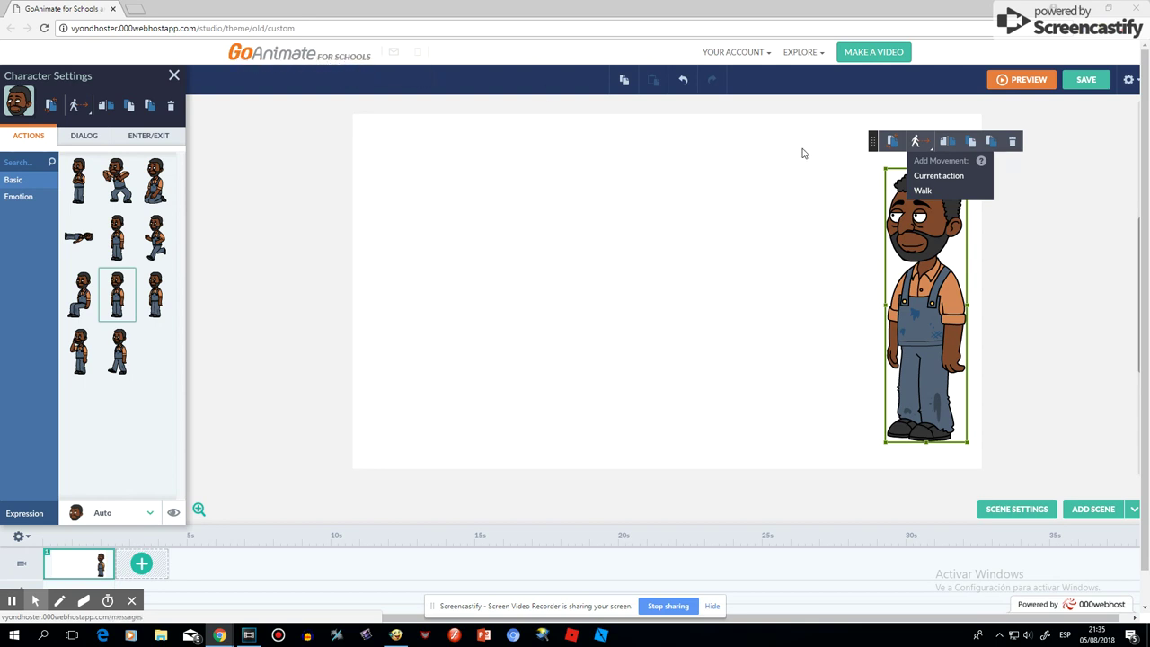
{"action": "left_click", "coordinate": [939, 179]}
Step: Drag the character's destination left and bend the path up-left through a control point
{"action": "left_click_drag", "start_coordinate": [763, 249], "coordinate": [585, 249]}
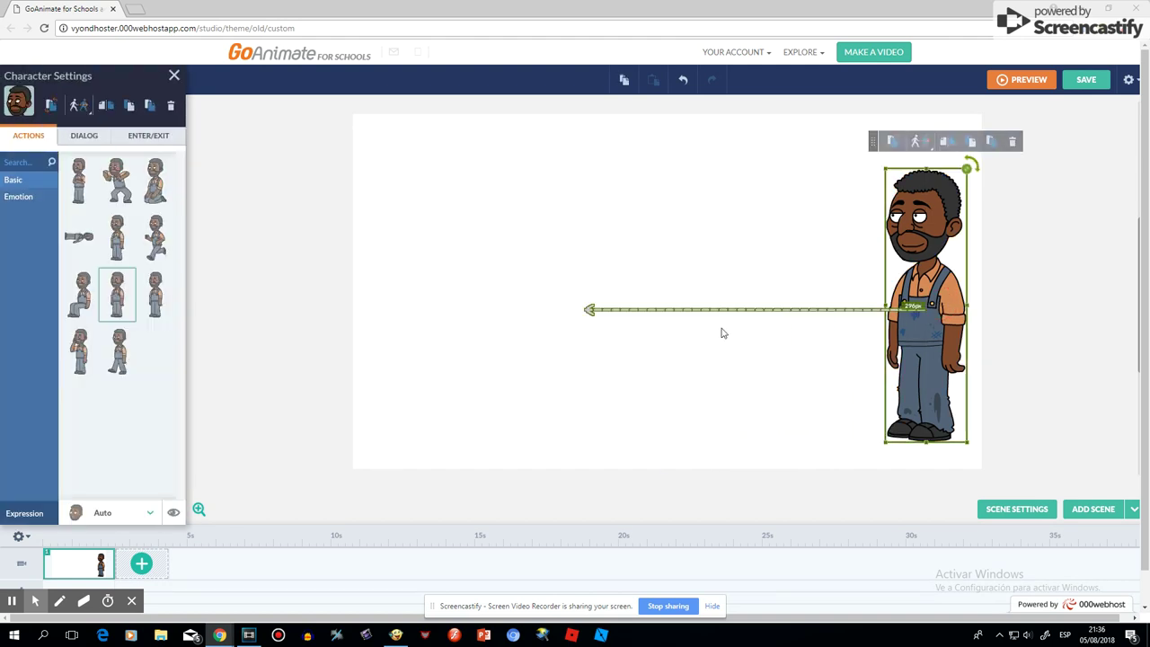
{"action": "right_click", "coordinate": [643, 312]}
{"action": "left_click", "coordinate": [645, 316]}
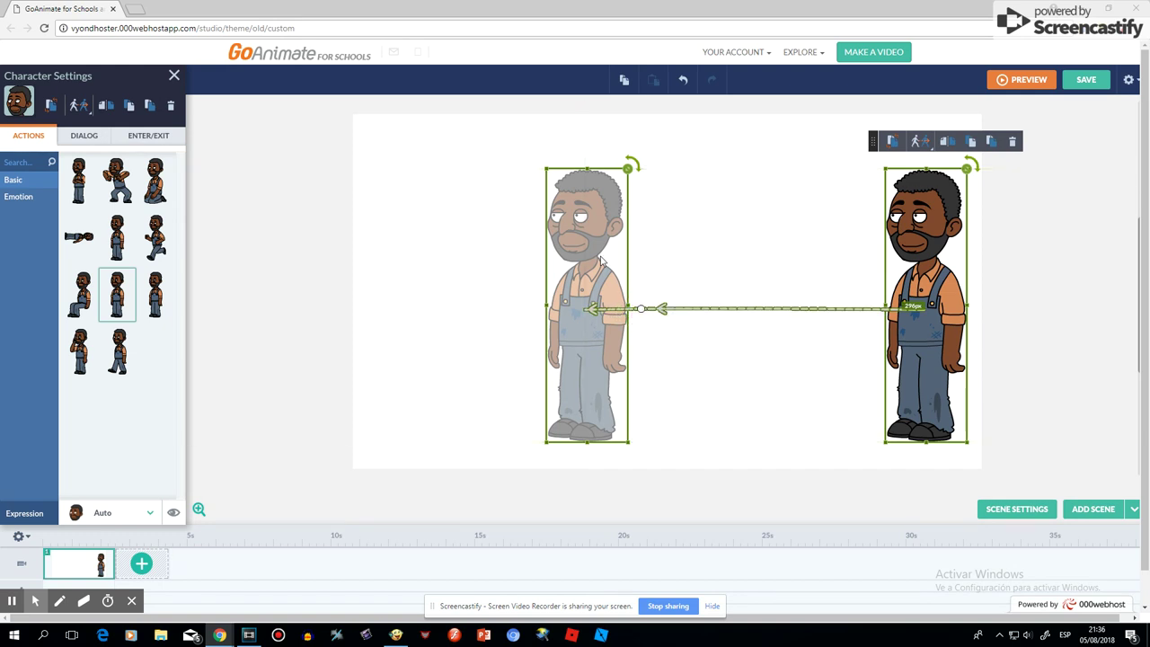
{"action": "mouse_move", "coordinate": [601, 261]}
{"action": "left_mouse_down"}
{"action": "mouse_move", "coordinate": [558, 187]}
{"action": "mouse_move", "coordinate": [465, 303]}
{"action": "left_mouse_up"}
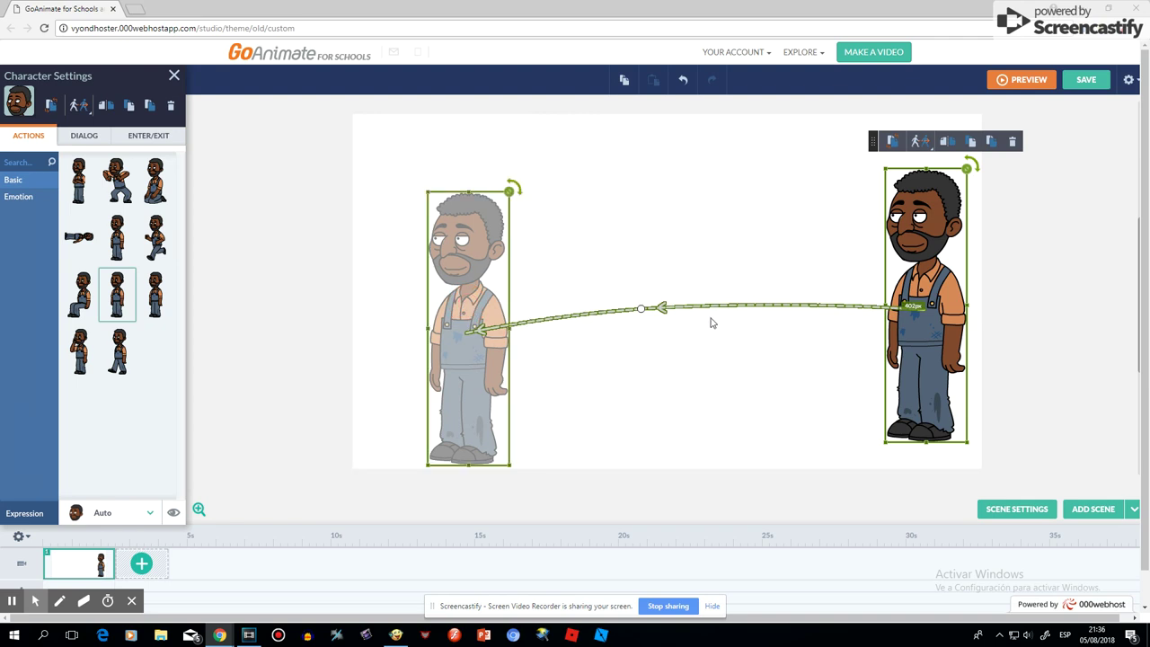
{"action": "right_click", "coordinate": [735, 307]}
Step: Add control points and move the destination copy to the stage's top-left
{"action": "left_click", "coordinate": [746, 313]}
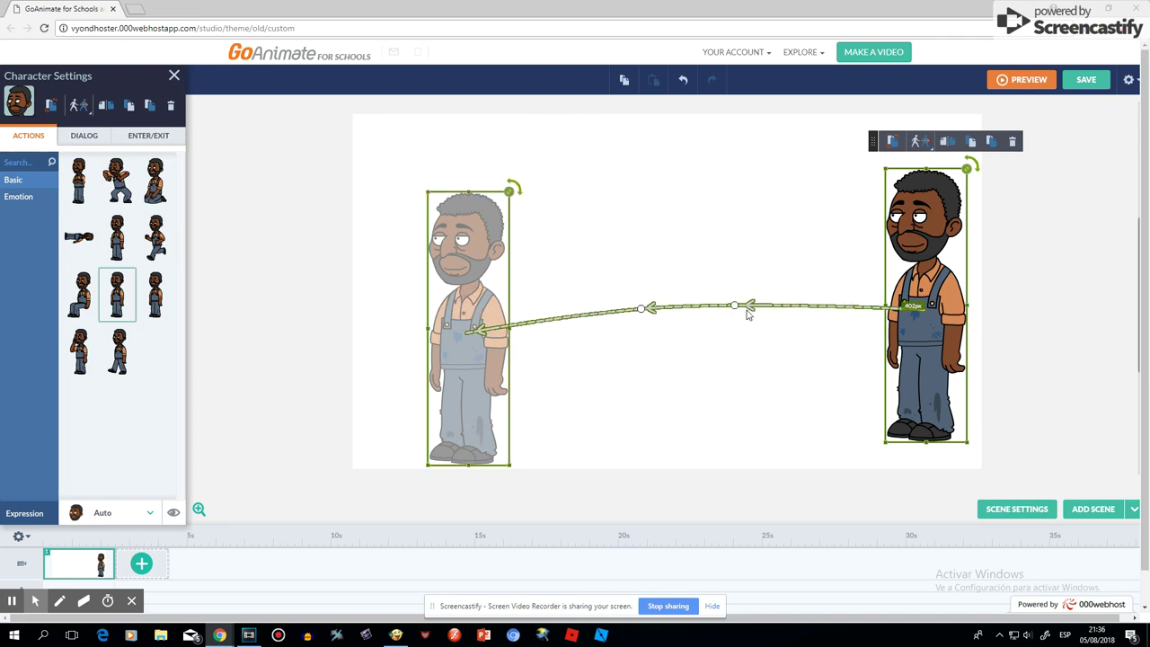
{"action": "left_click", "coordinate": [588, 311]}
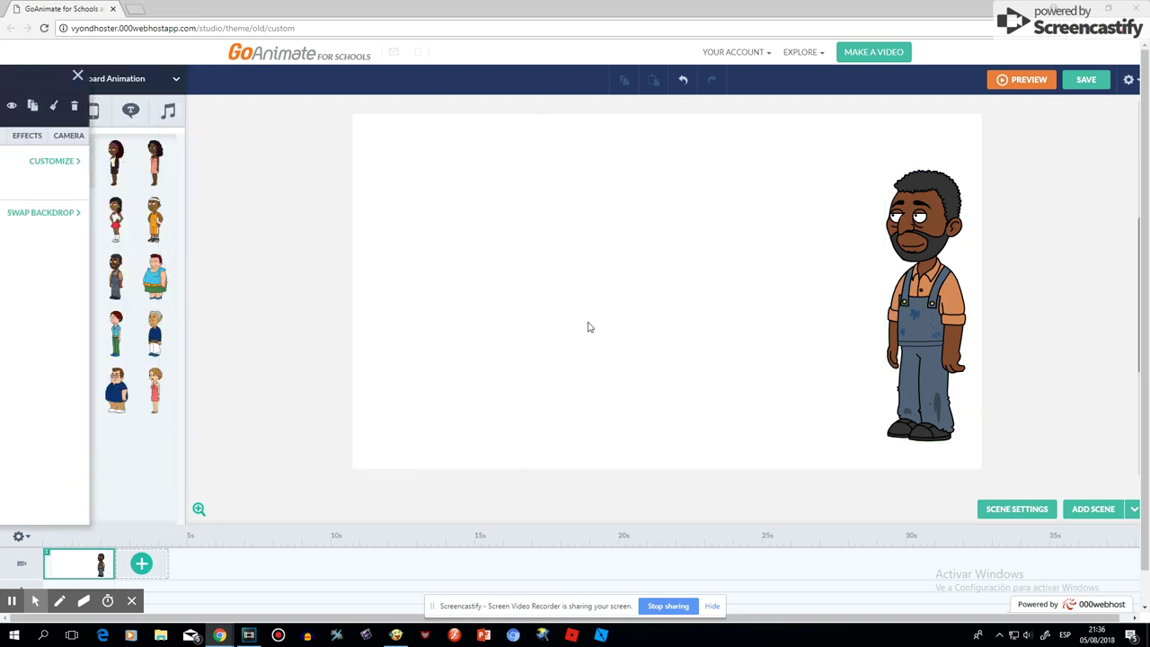
{"action": "left_click", "coordinate": [539, 325]}
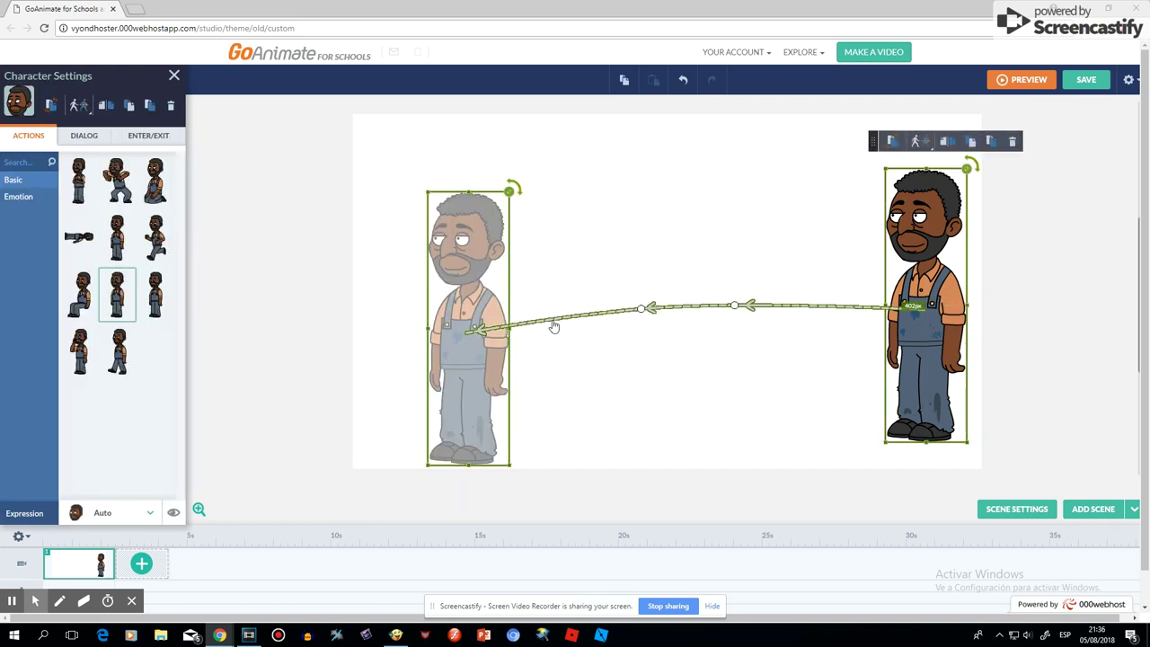
{"action": "right_click", "coordinate": [552, 322]}
{"action": "left_click", "coordinate": [575, 329]}
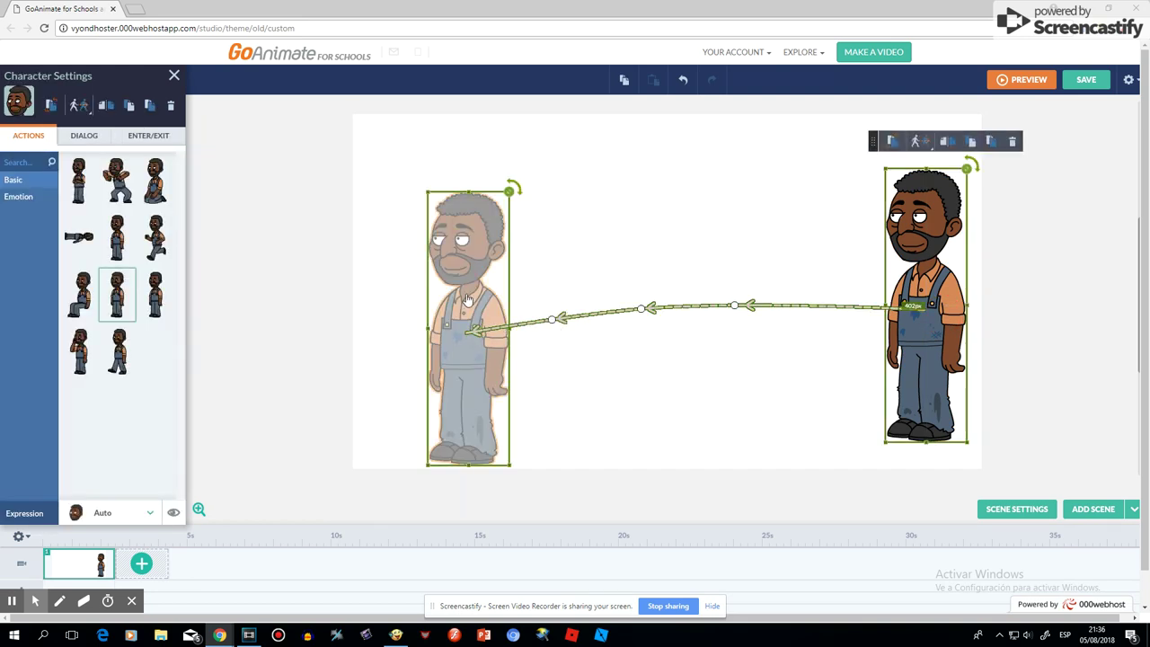
{"action": "left_click_drag", "start_coordinate": [468, 299], "coordinate": [416, 235]}
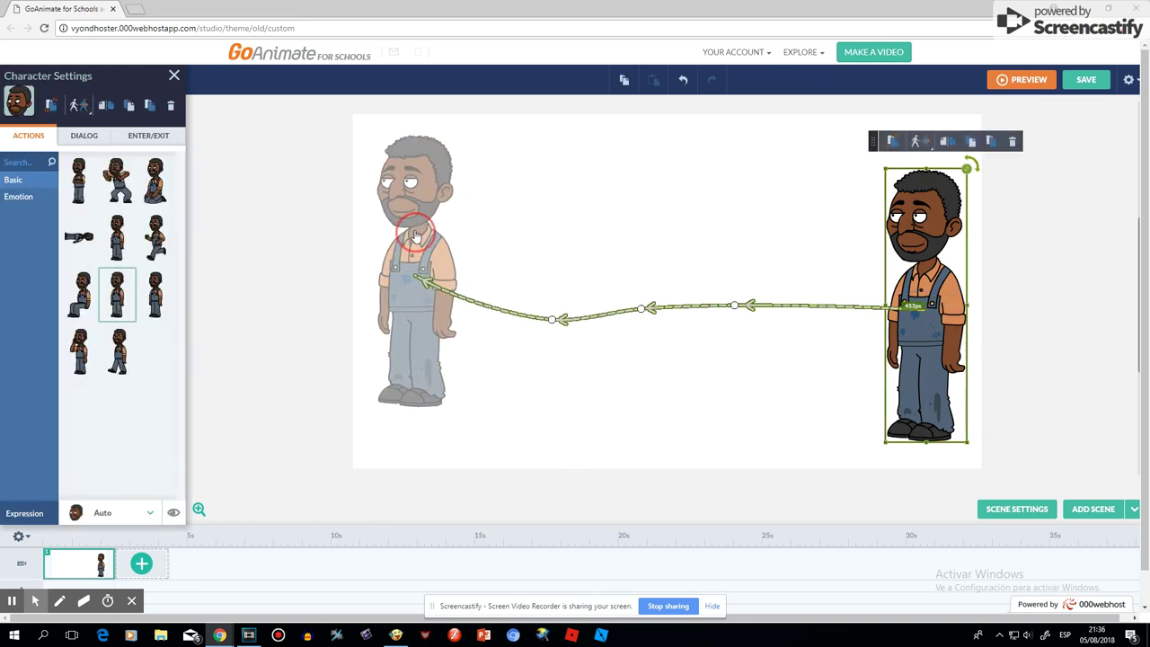
{"action": "left_click_drag", "start_coordinate": [416, 235], "coordinate": [417, 221]}
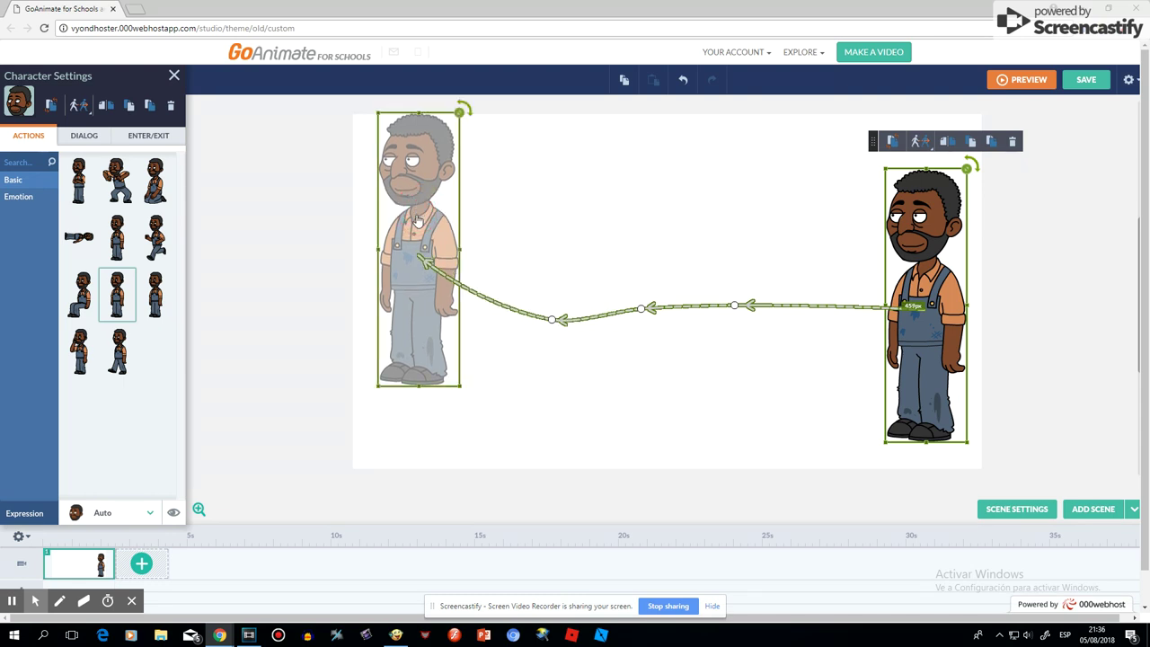
Step: Loop the path back onto the character's starting spot, then add a second scene
{"action": "left_click", "coordinate": [489, 301]}
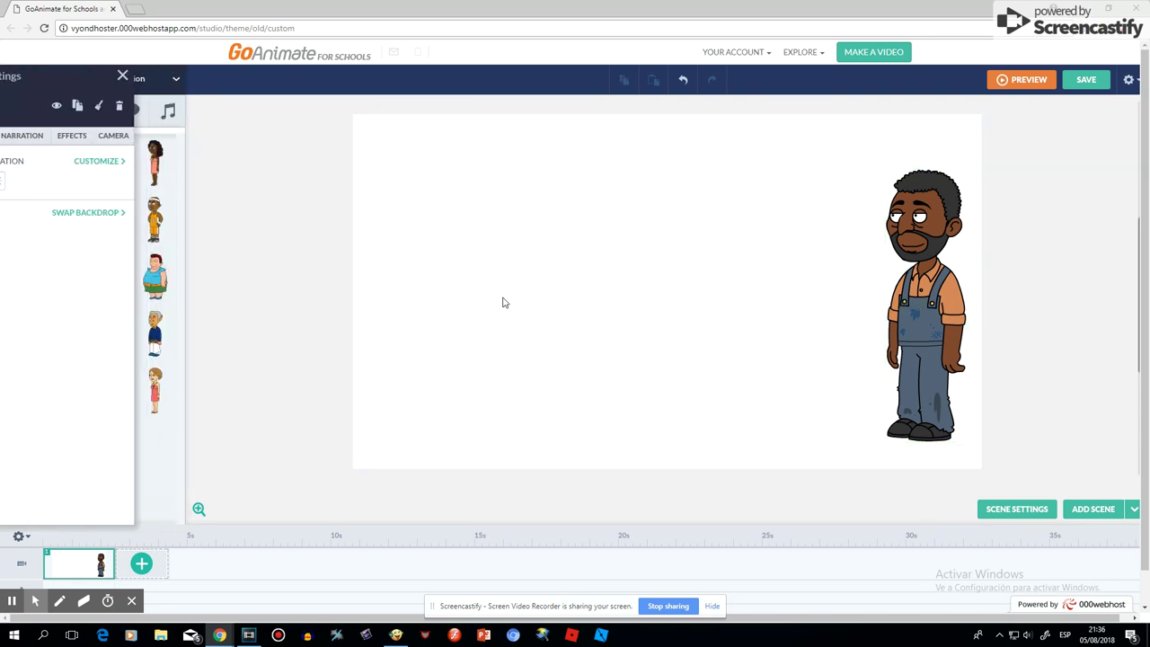
{"action": "left_click", "coordinate": [478, 304]}
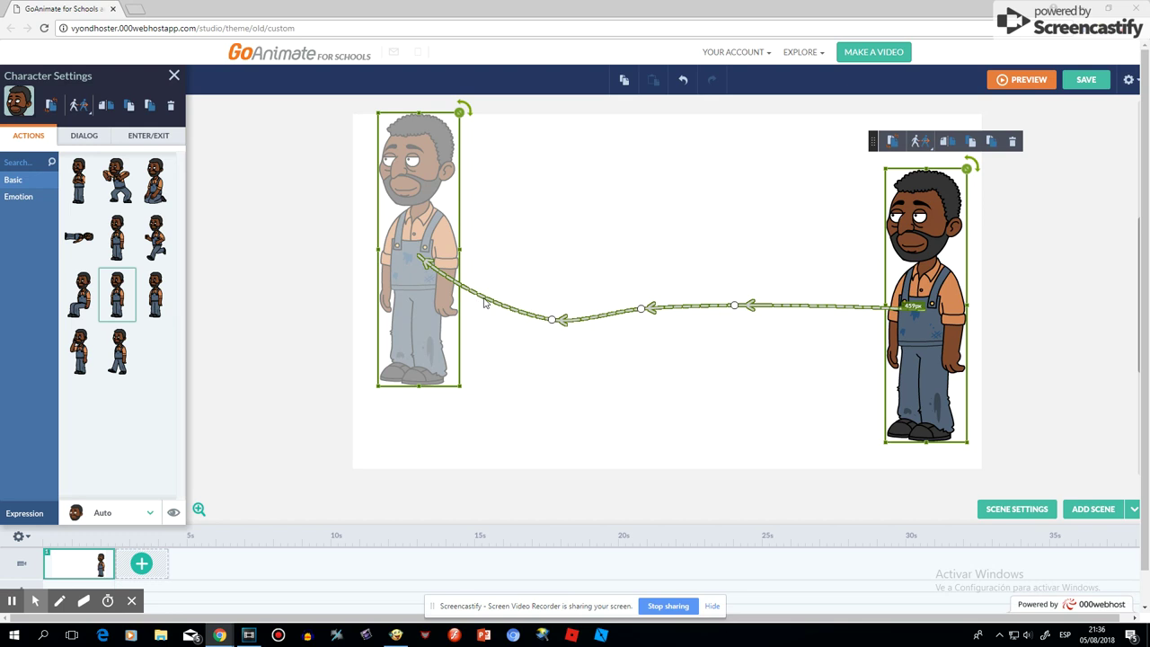
{"action": "left_click", "coordinate": [484, 303]}
{"action": "left_click", "coordinate": [552, 298]}
{"action": "right_click", "coordinate": [486, 302]}
{"action": "left_click", "coordinate": [508, 303]}
{"action": "mouse_move", "coordinate": [429, 210]}
{"action": "left_mouse_down"}
{"action": "mouse_move", "coordinate": [676, 200]}
{"action": "mouse_move", "coordinate": [916, 232]}
{"action": "left_mouse_up"}
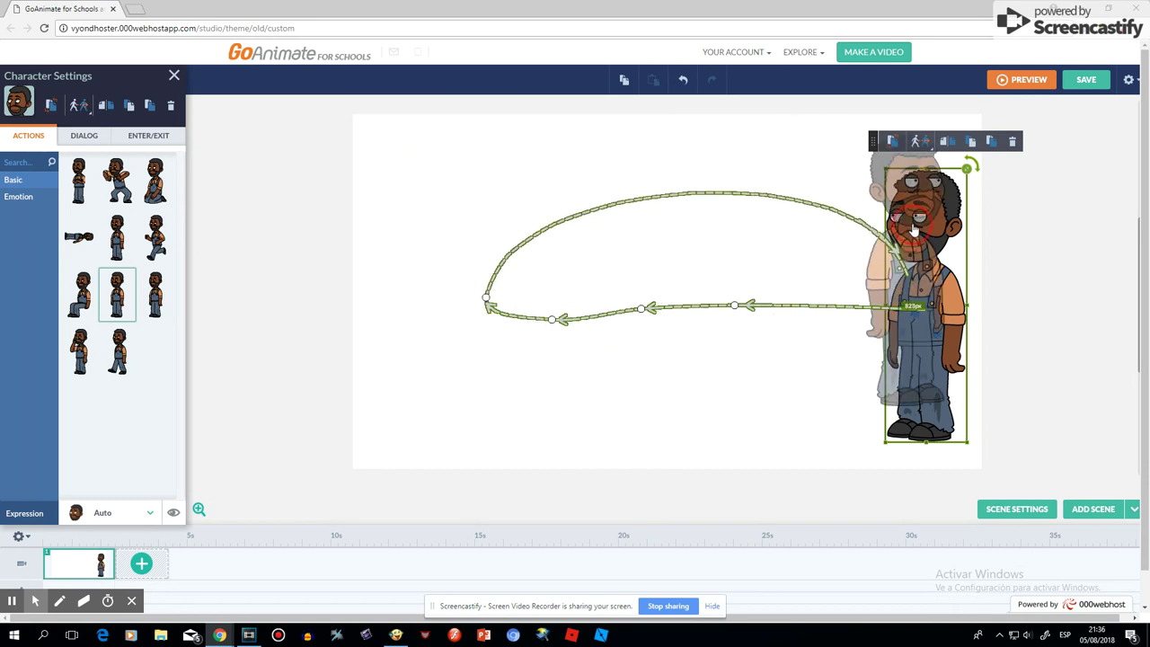
{"action": "left_click_drag", "start_coordinate": [917, 232], "coordinate": [919, 235]}
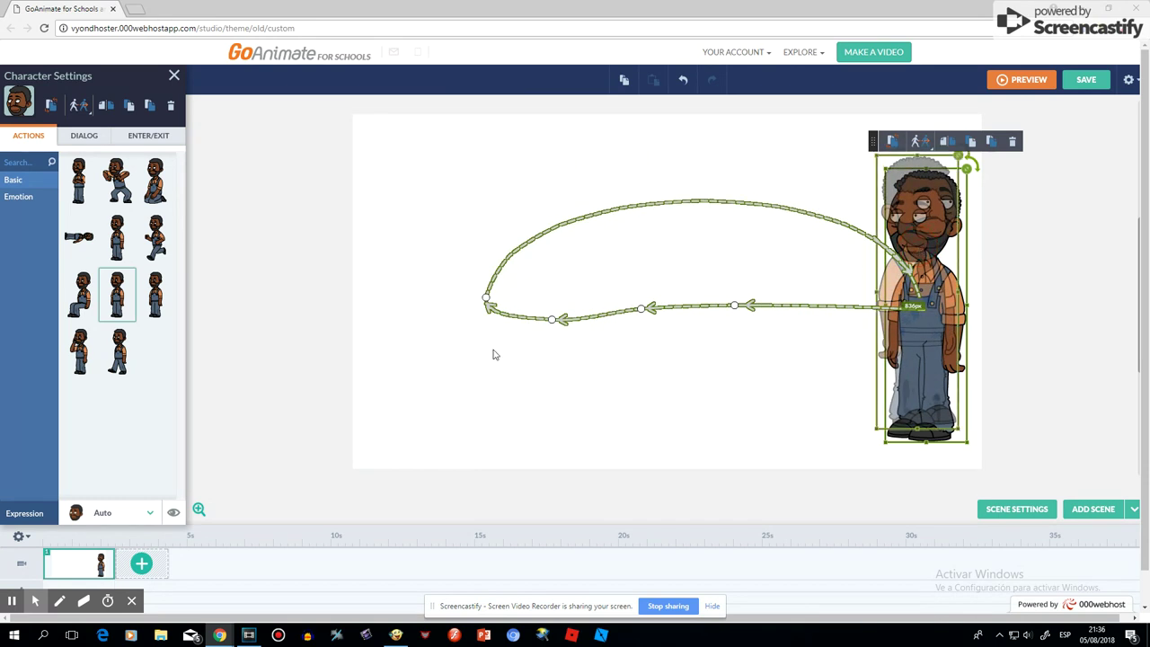
{"action": "left_click", "coordinate": [154, 566]}
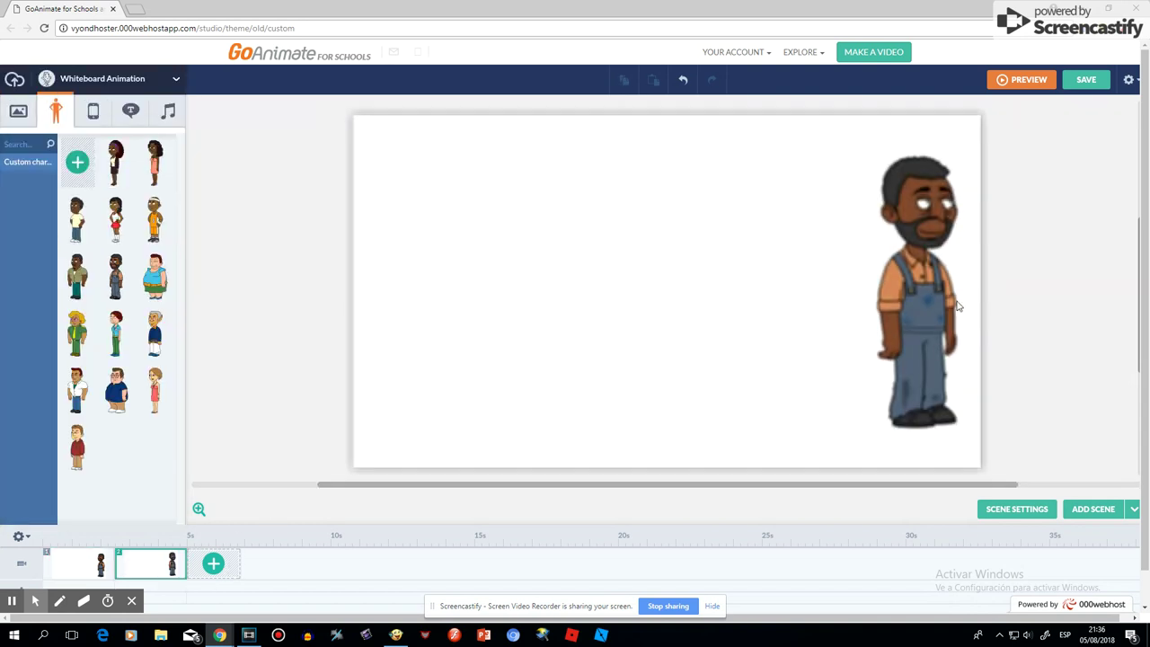
Step: Give scene 2's character a leftward movement, flipped and rotated toward a lying pose
{"action": "left_click", "coordinate": [925, 310]}
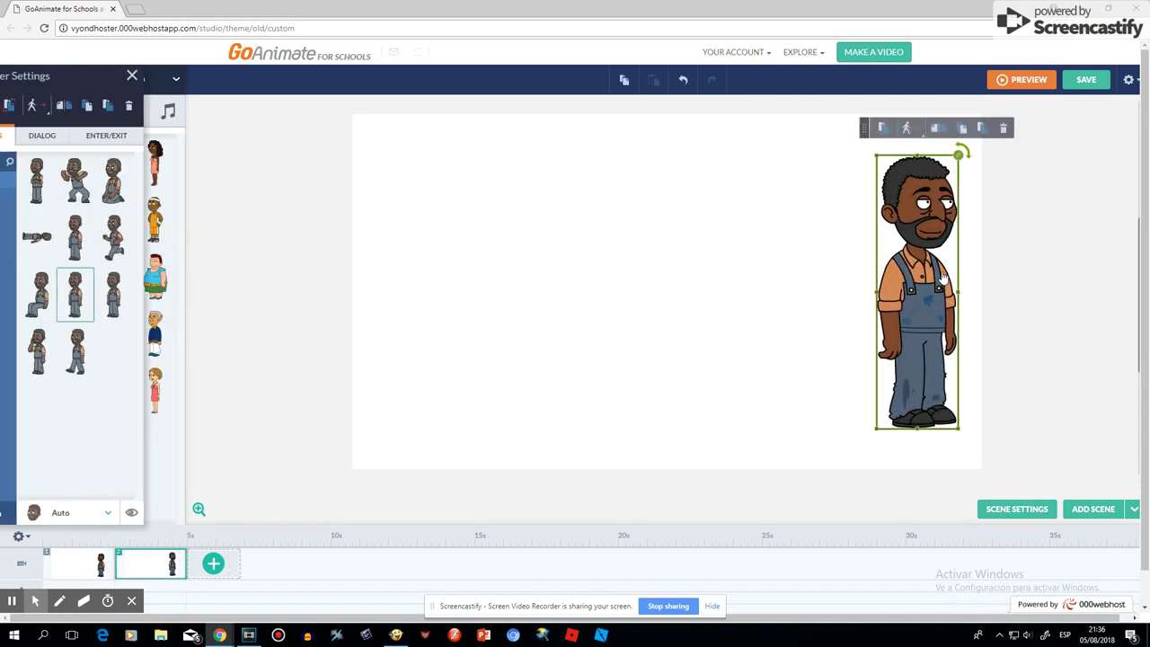
{"action": "left_click", "coordinate": [916, 129]}
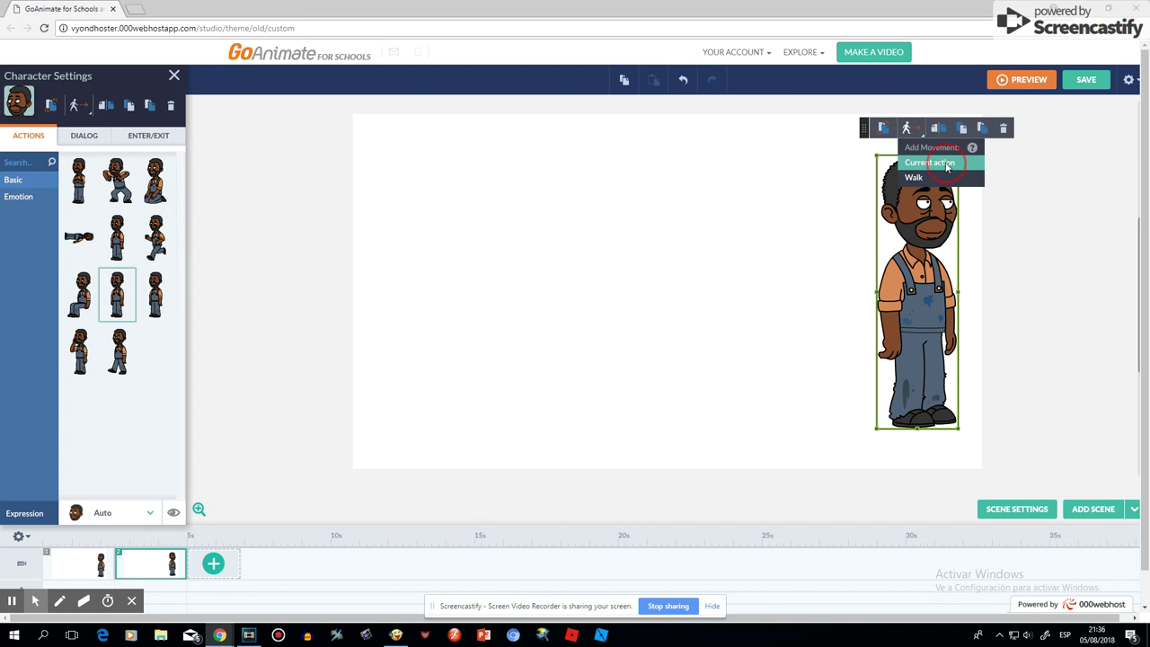
{"action": "left_click", "coordinate": [947, 163]}
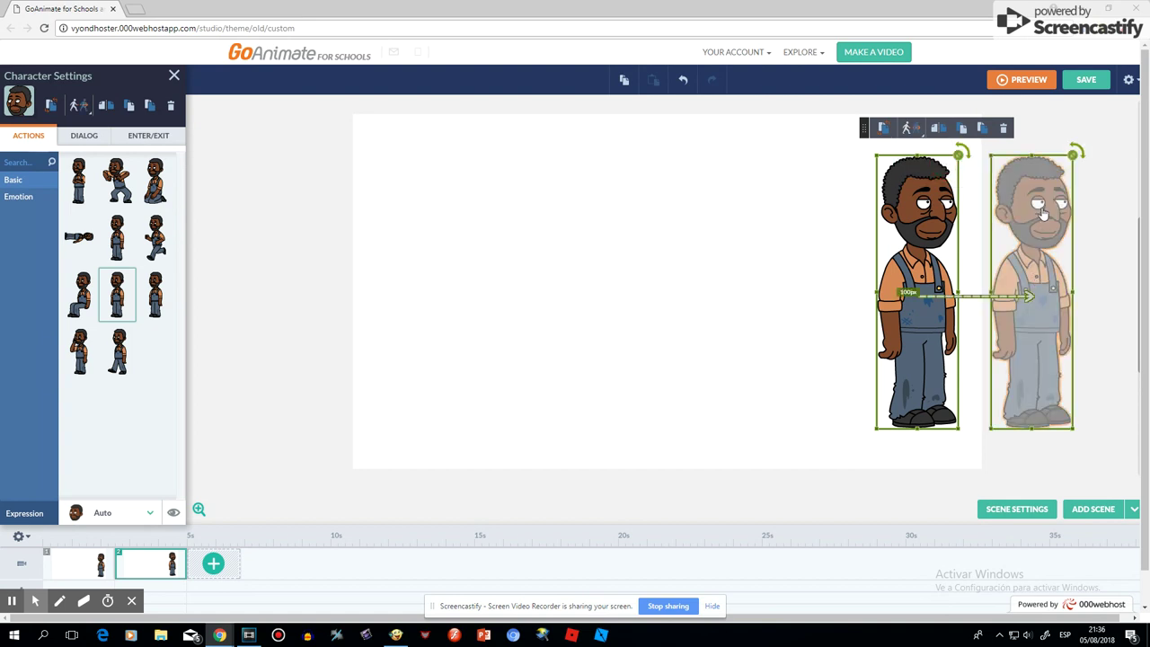
{"action": "left_click_drag", "start_coordinate": [1042, 213], "coordinate": [696, 225]}
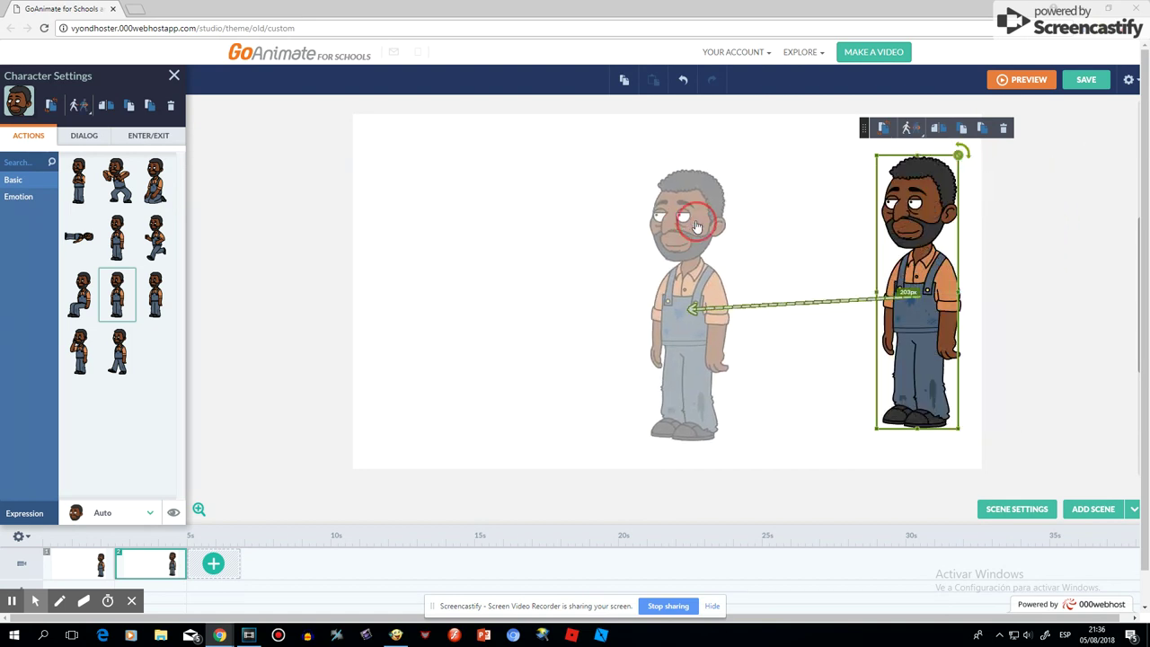
{"action": "left_click", "coordinate": [941, 130]}
{"action": "mouse_move", "coordinate": [734, 167]}
{"action": "left_mouse_down"}
{"action": "mouse_move", "coordinate": [566, 223]}
{"action": "mouse_move", "coordinate": [544, 264]}
{"action": "left_mouse_up"}
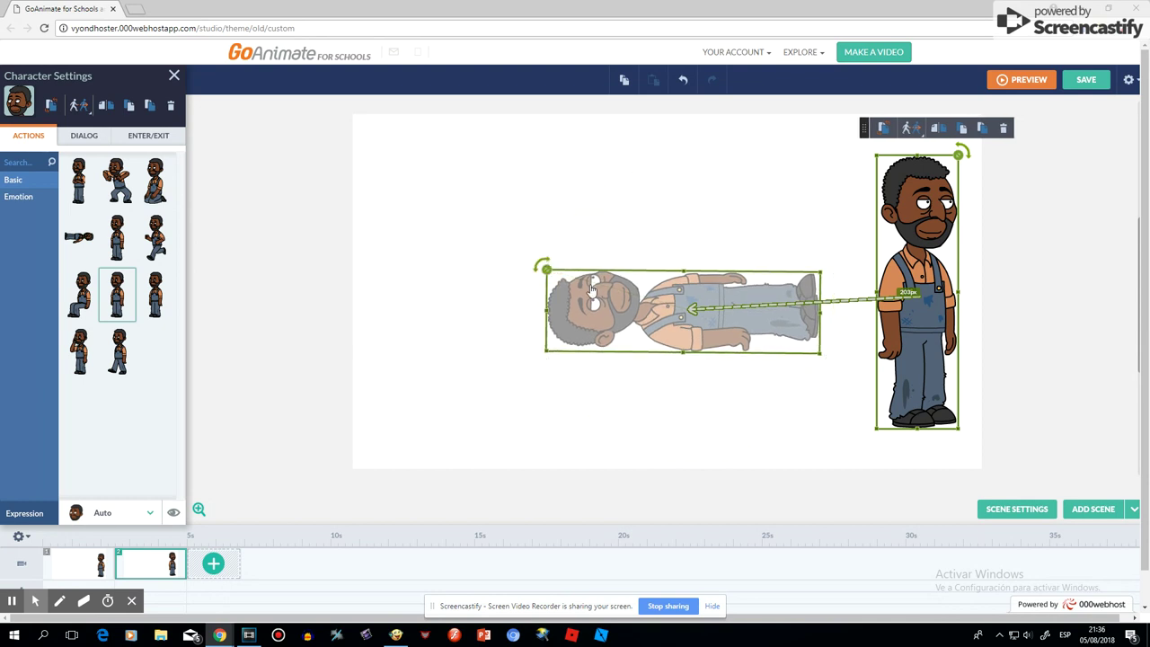
Step: Move the lying end pose to the stage bottom and add two path control points
{"action": "left_click_drag", "start_coordinate": [561, 306], "coordinate": [577, 415]}
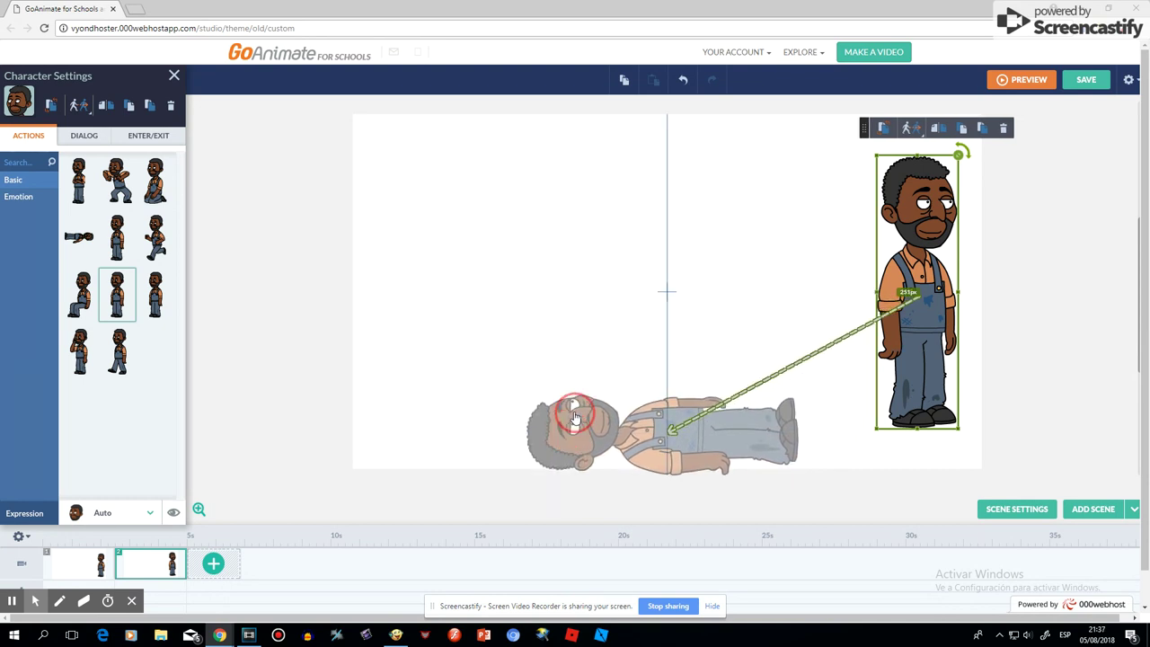
{"action": "left_click", "coordinate": [790, 422]}
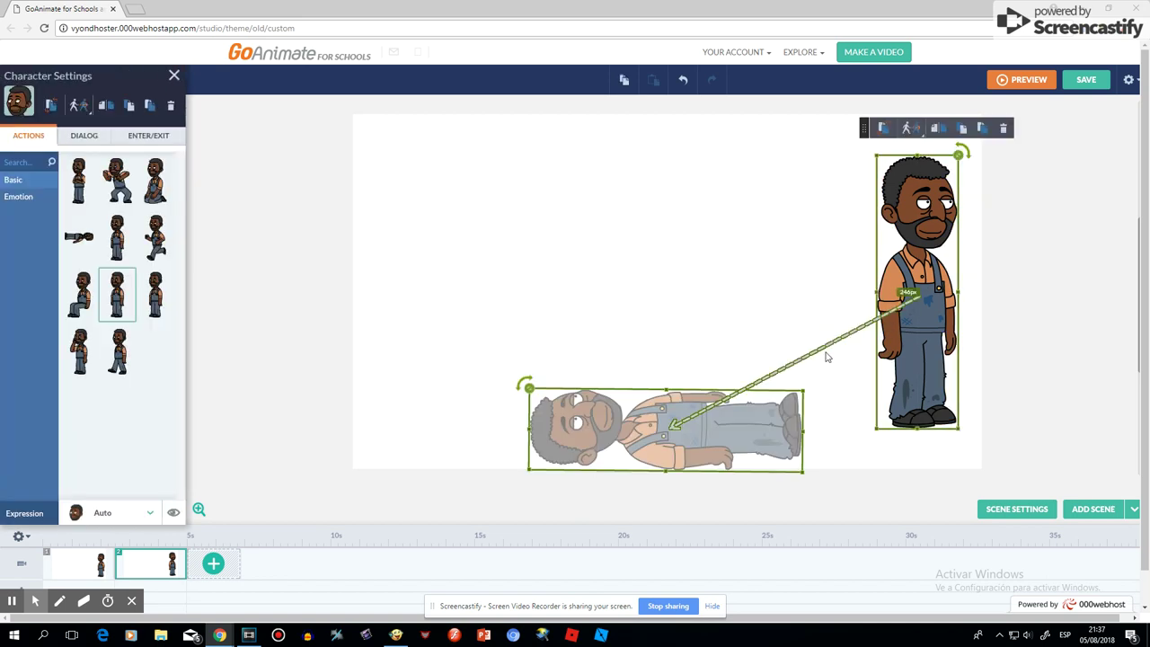
{"action": "right_click", "coordinate": [825, 352]}
{"action": "left_click", "coordinate": [829, 358]}
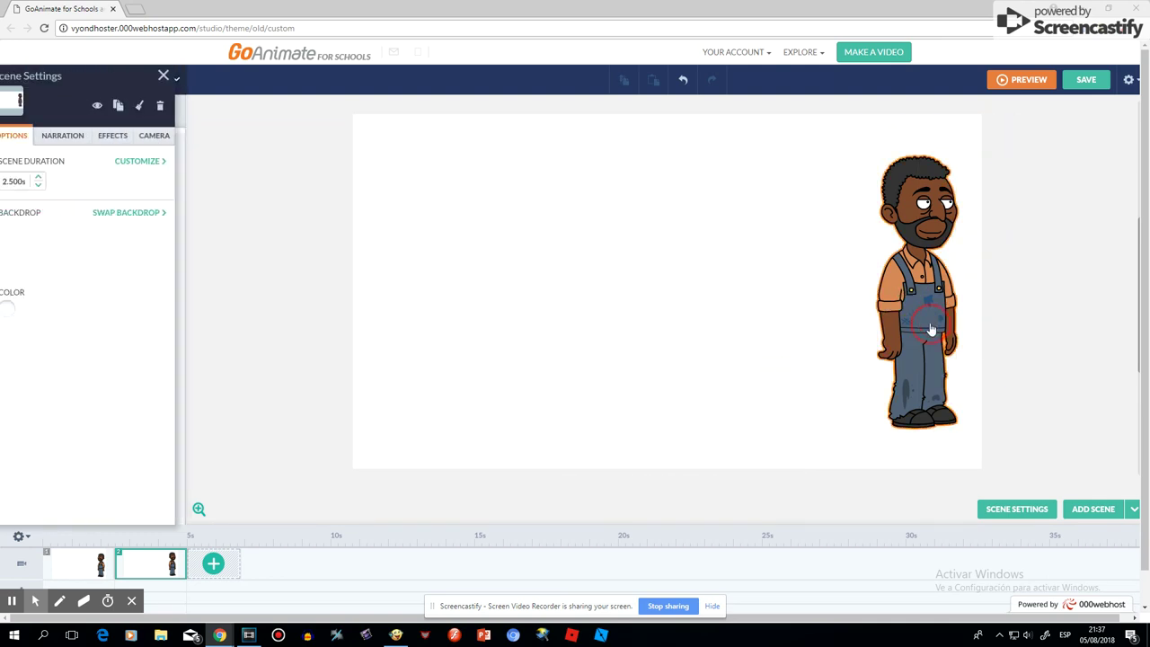
{"action": "right_click", "coordinate": [775, 372]}
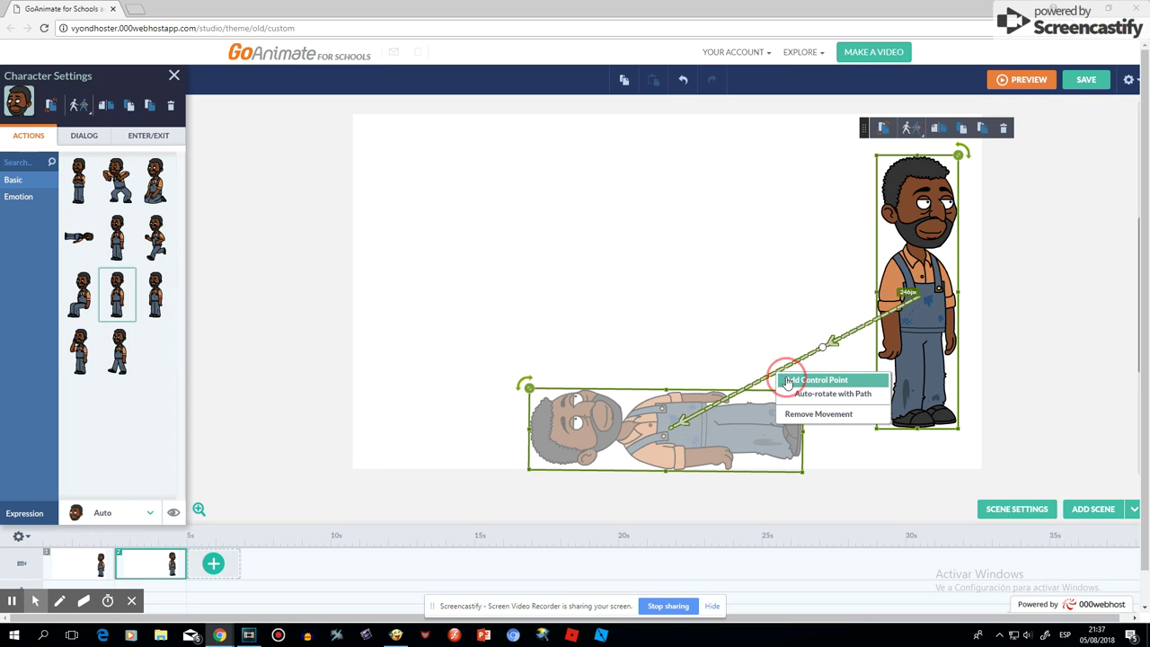
{"action": "left_click", "coordinate": [788, 379]}
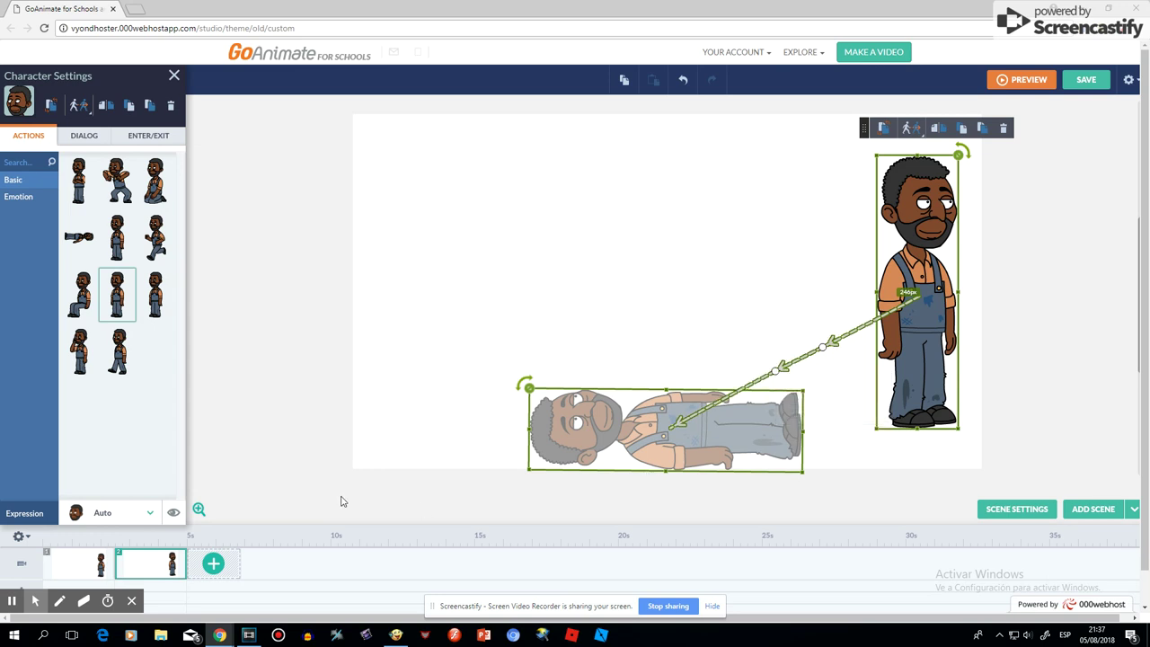
Step: Add a third scene where the lying character moves up-right into a standing pose
{"action": "left_click", "coordinate": [213, 562]}
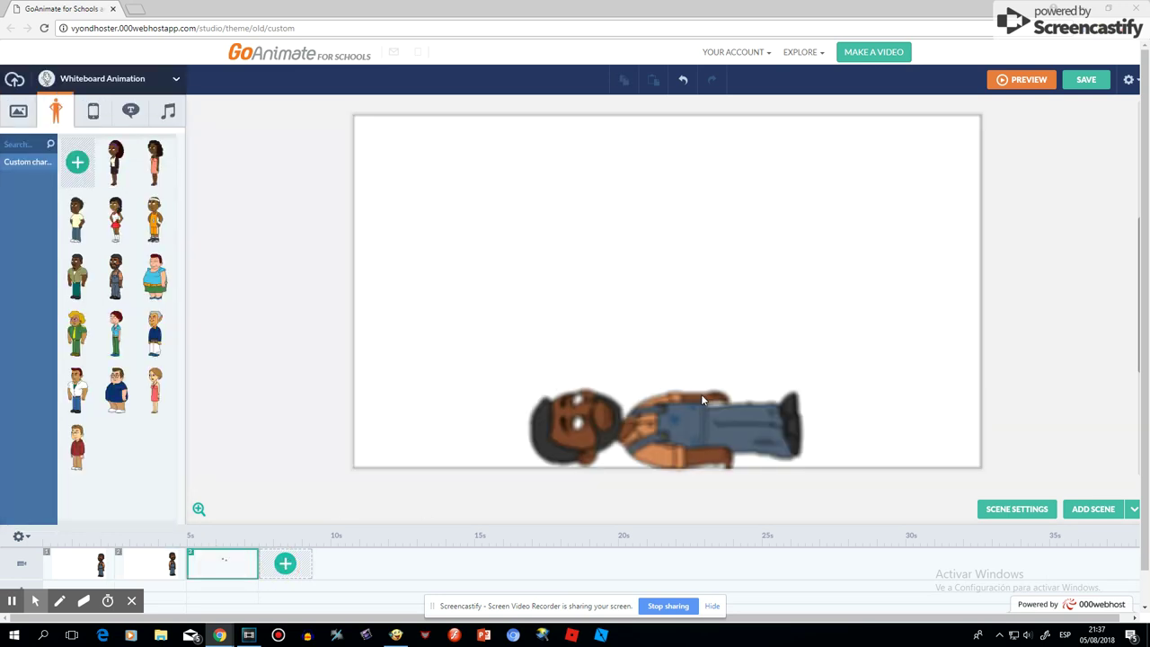
{"action": "left_click", "coordinate": [640, 449]}
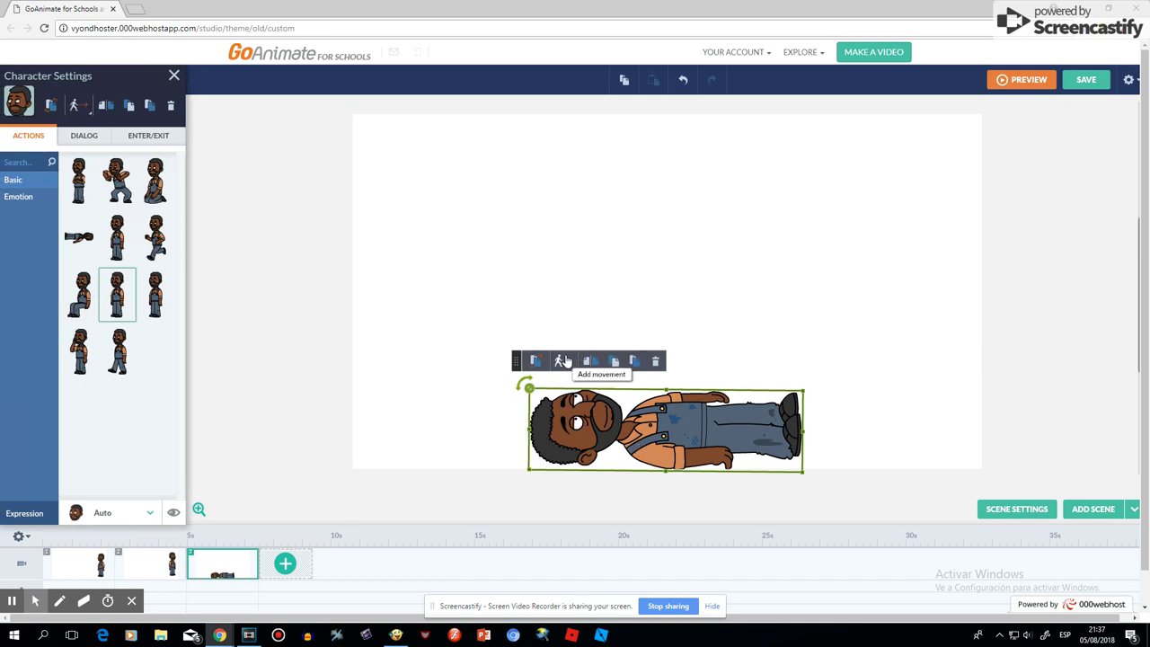
{"action": "left_click", "coordinate": [601, 432]}
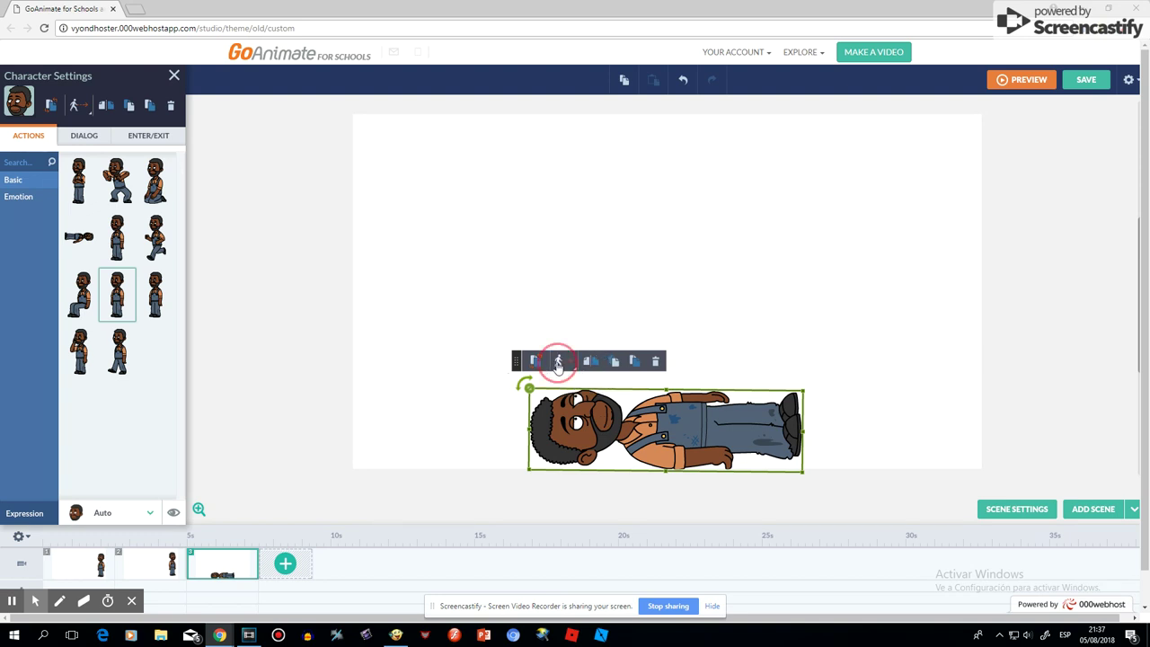
{"action": "left_click", "coordinate": [558, 362]}
{"action": "left_click", "coordinate": [578, 397]}
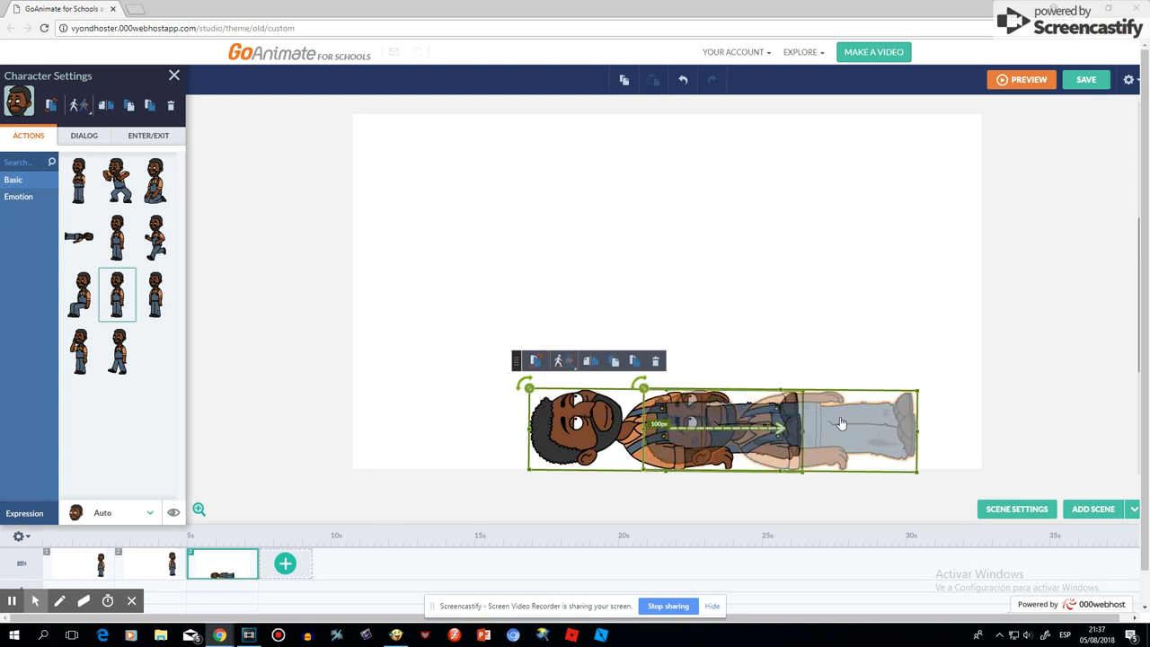
{"action": "mouse_move", "coordinate": [842, 424]}
{"action": "left_mouse_down"}
{"action": "mouse_move", "coordinate": [871, 233]}
{"action": "mouse_move", "coordinate": [882, 267]}
{"action": "left_mouse_up"}
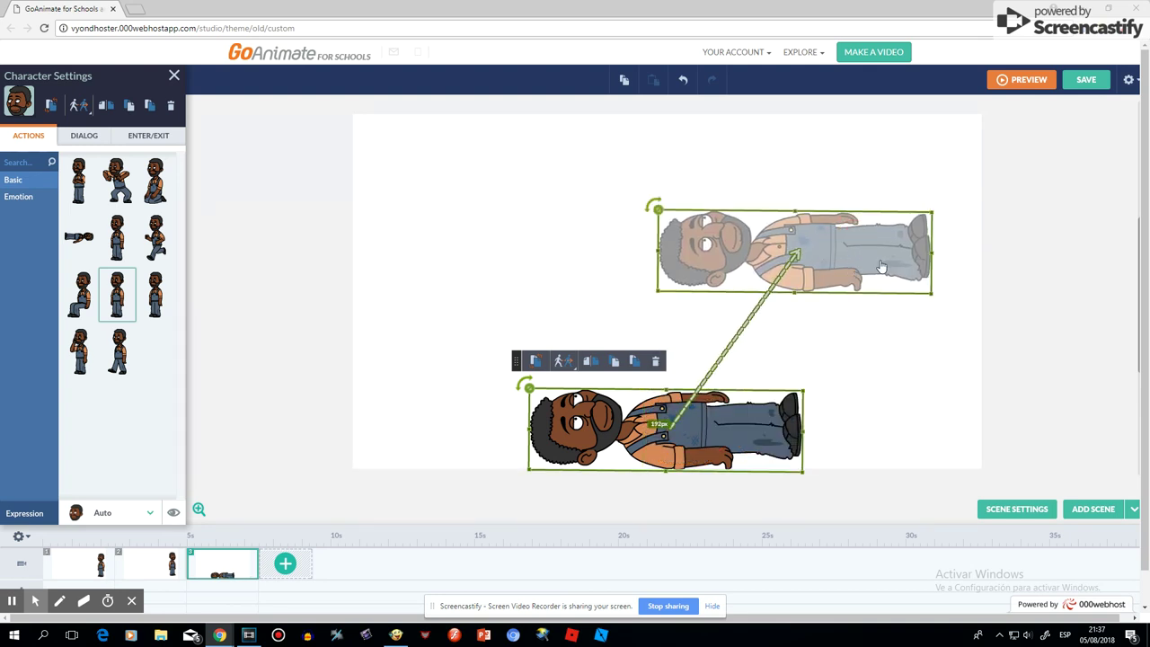
{"action": "mouse_move", "coordinate": [657, 201]}
{"action": "left_mouse_down"}
{"action": "mouse_move", "coordinate": [899, 200]}
{"action": "mouse_move", "coordinate": [838, 151]}
{"action": "mouse_move", "coordinate": [926, 187]}
{"action": "left_mouse_up"}
{"action": "left_click", "coordinate": [925, 187]}
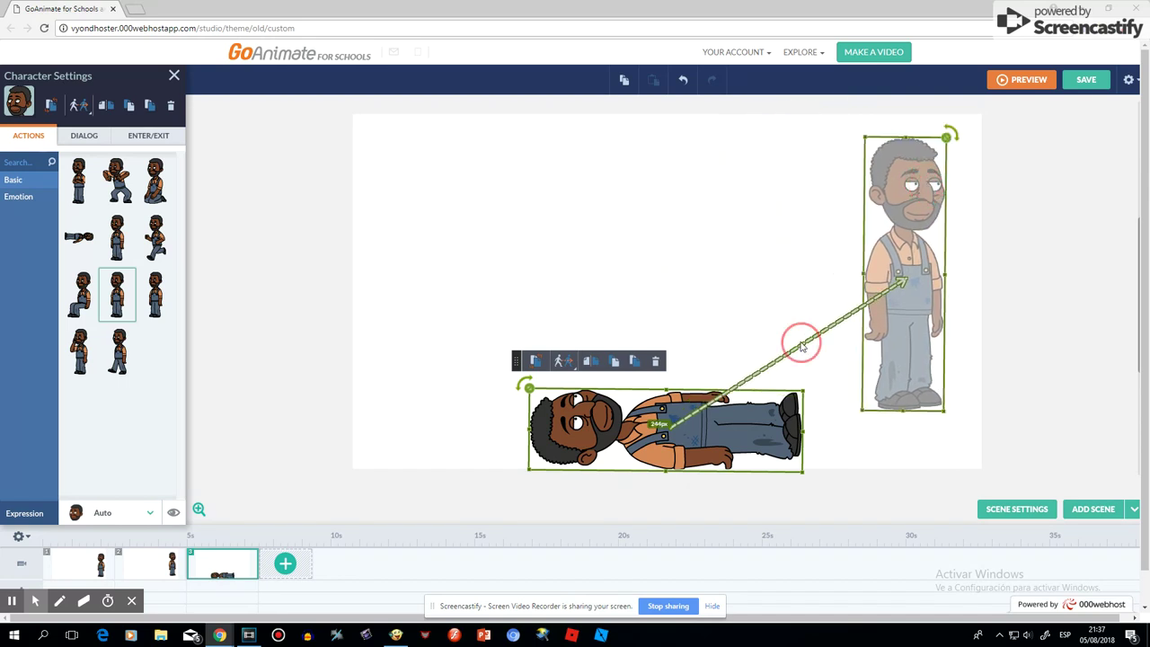
Step: Curve the path with control points and settle the standing pose near the right edge
{"action": "left_click", "coordinate": [803, 344]}
{"action": "left_click", "coordinate": [770, 378]}
{"action": "left_click", "coordinate": [770, 368]}
{"action": "left_click", "coordinate": [753, 384]}
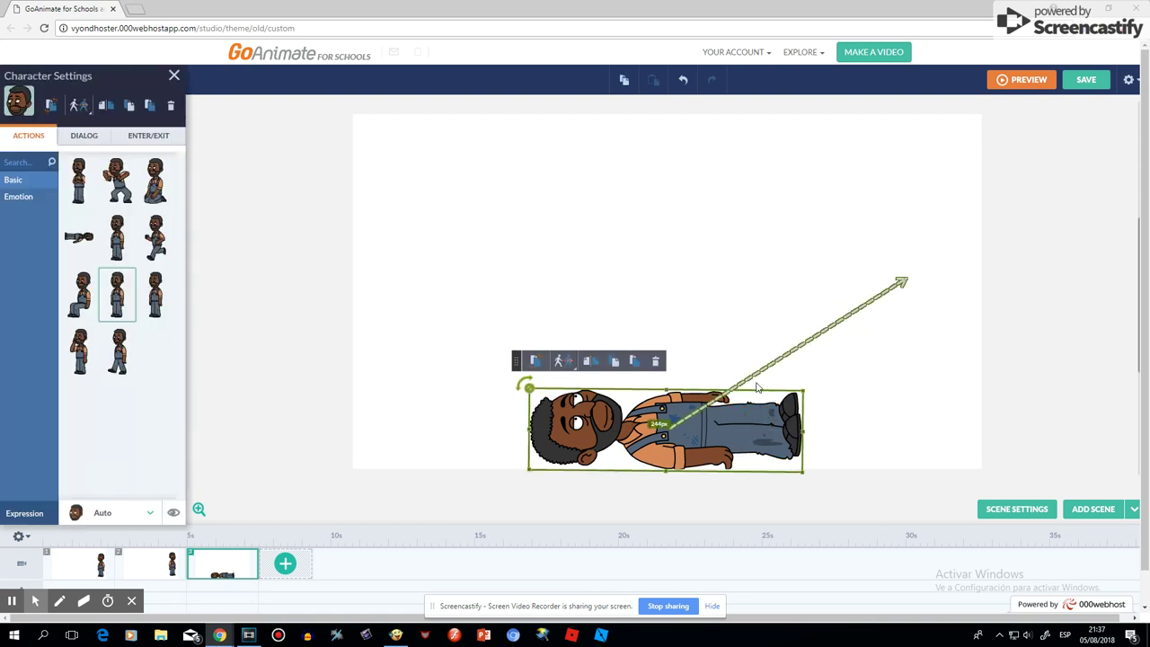
{"action": "right_click", "coordinate": [753, 385]}
{"action": "left_click", "coordinate": [770, 382]}
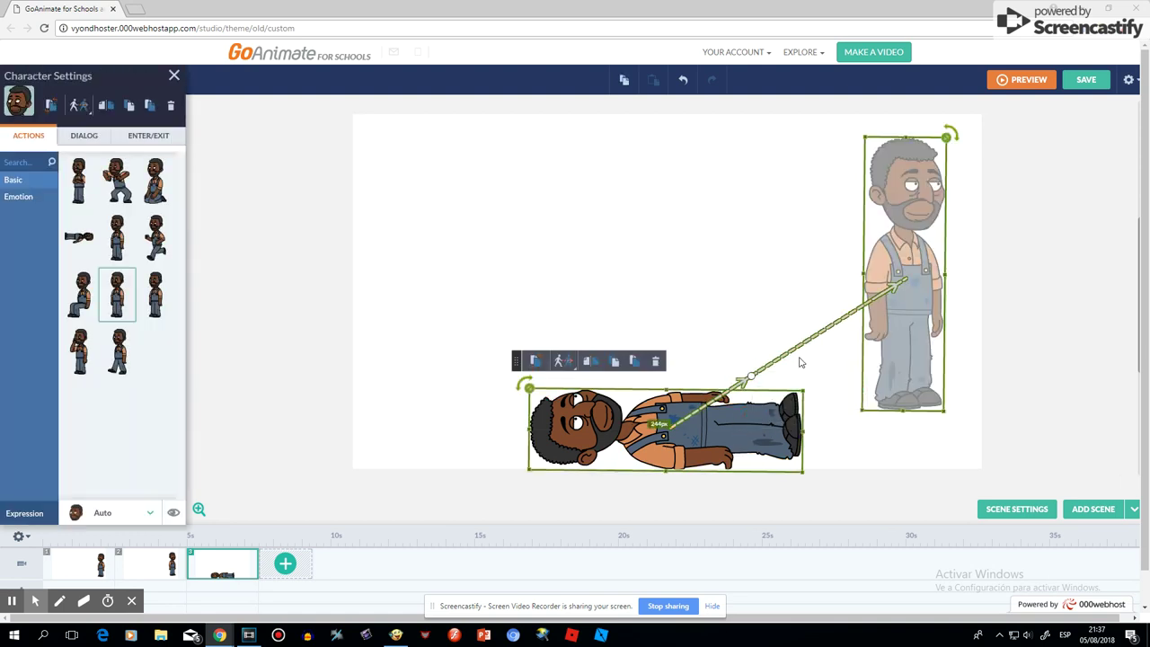
{"action": "right_click", "coordinate": [801, 350]}
{"action": "left_click", "coordinate": [822, 352]}
{"action": "left_click_drag", "start_coordinate": [891, 334], "coordinate": [929, 376]}
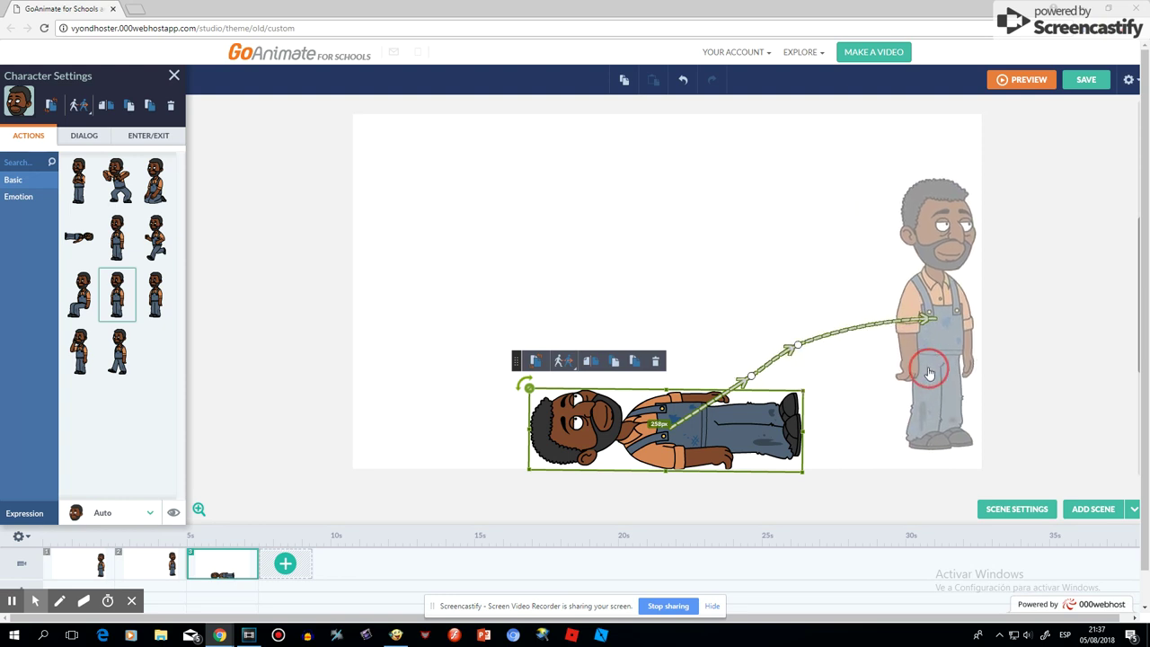
{"action": "left_click_drag", "start_coordinate": [928, 376], "coordinate": [926, 385]}
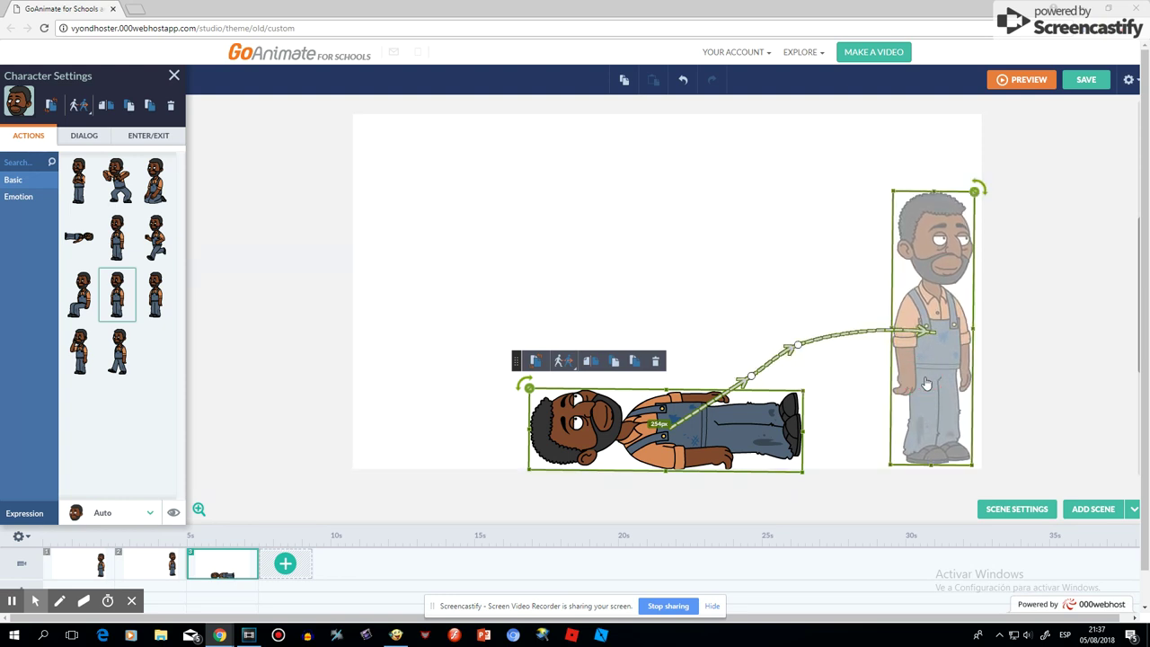
{"action": "right_click", "coordinate": [864, 334]}
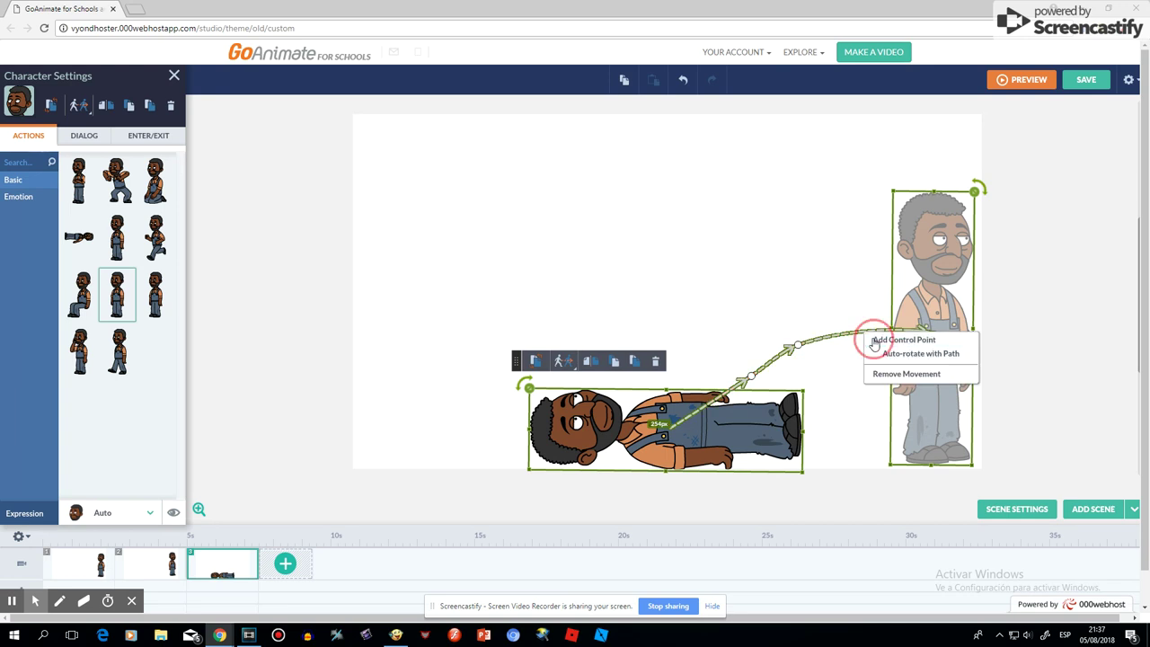
{"action": "left_click", "coordinate": [883, 337]}
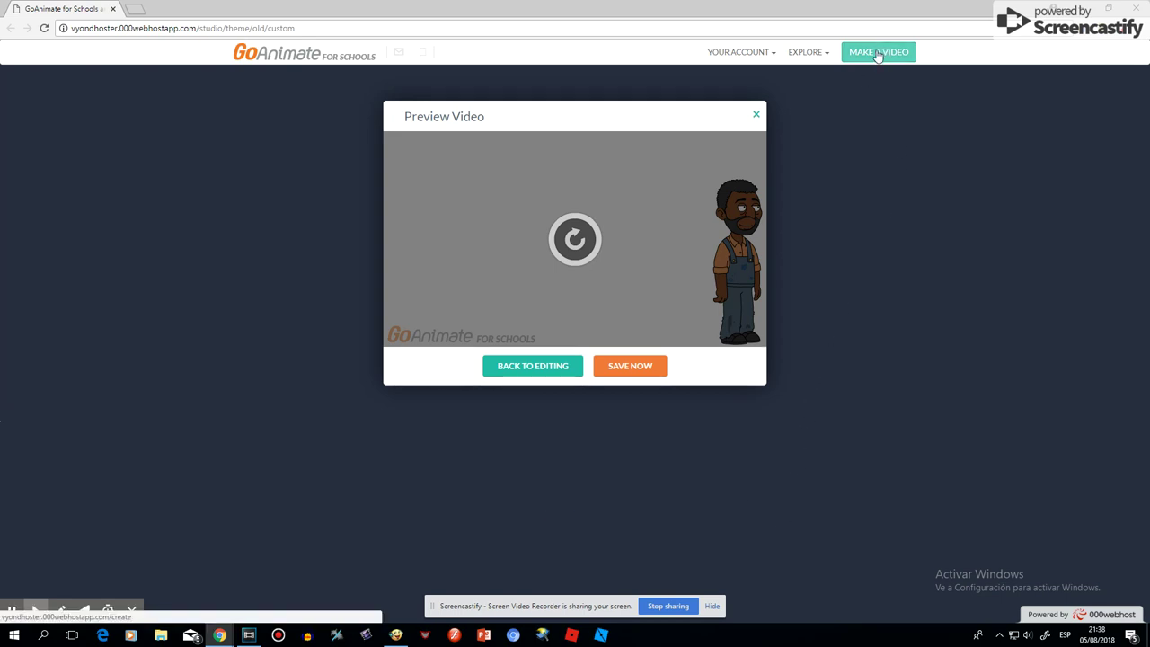
Step: Play the finished seven-second animation in the Preview Video player
{"action": "left_click", "coordinate": [305, 27]}
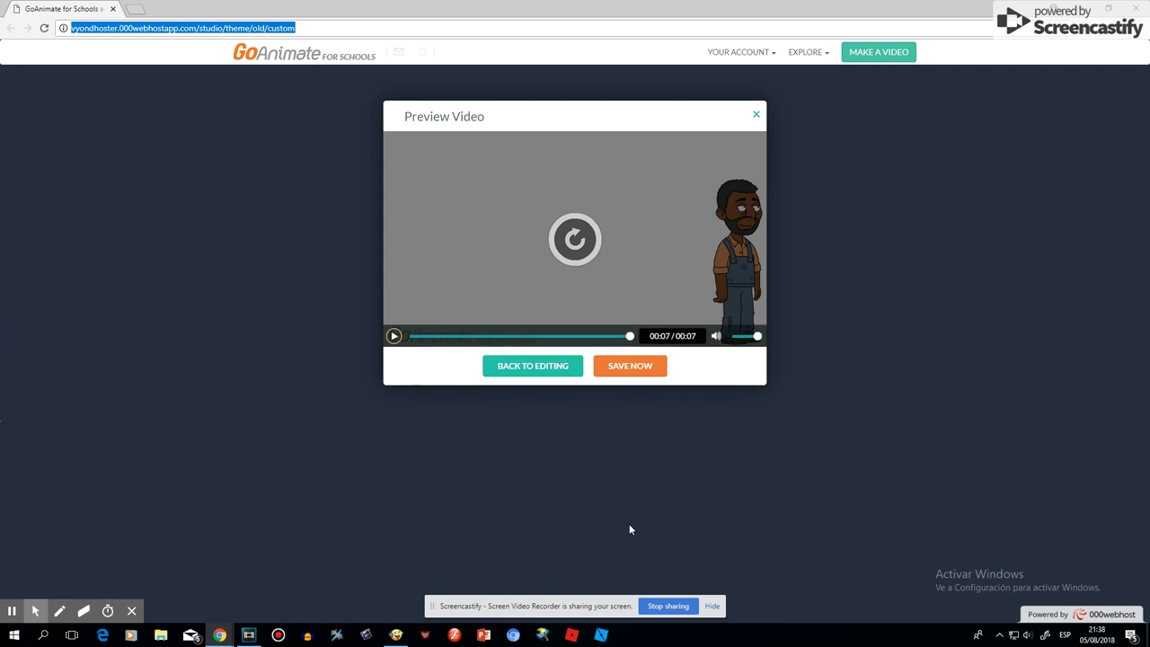